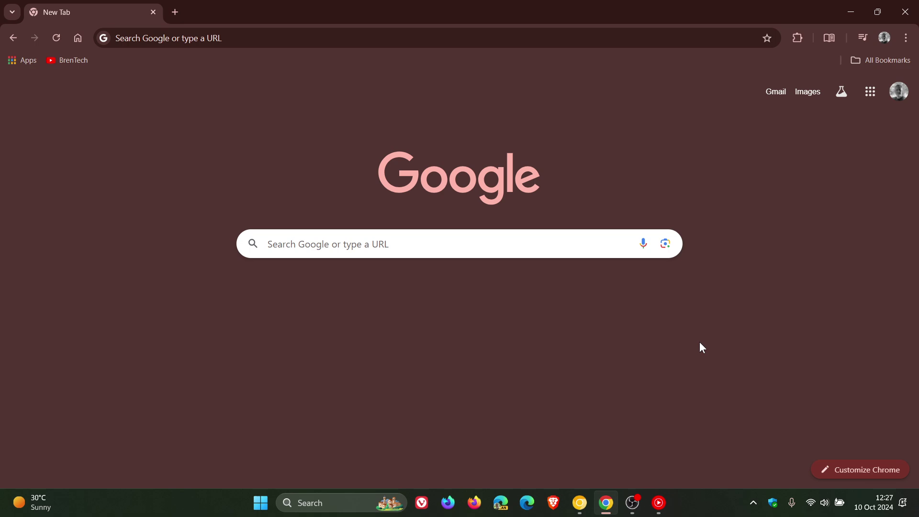
Open About Google Chrome from the Help menu and confirm version 129.0.6668.101 is up to date
click(906, 38)
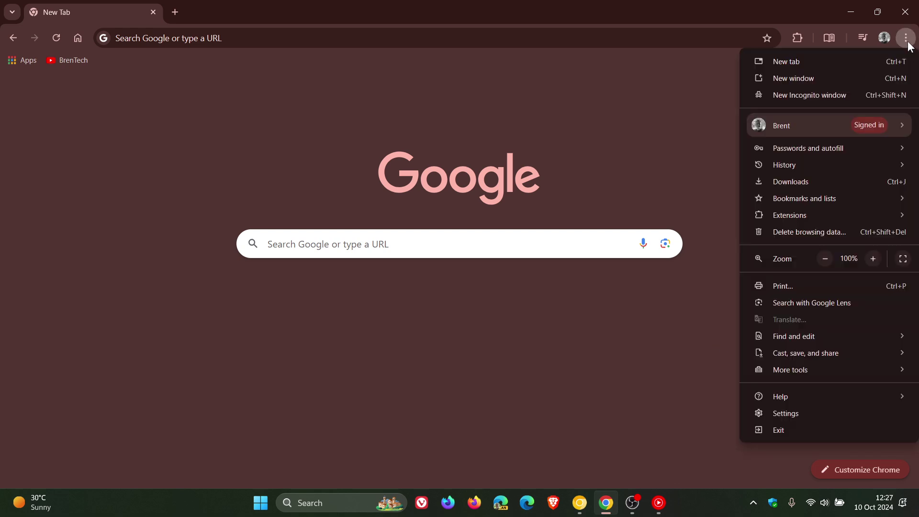
mouse_move(816, 398)
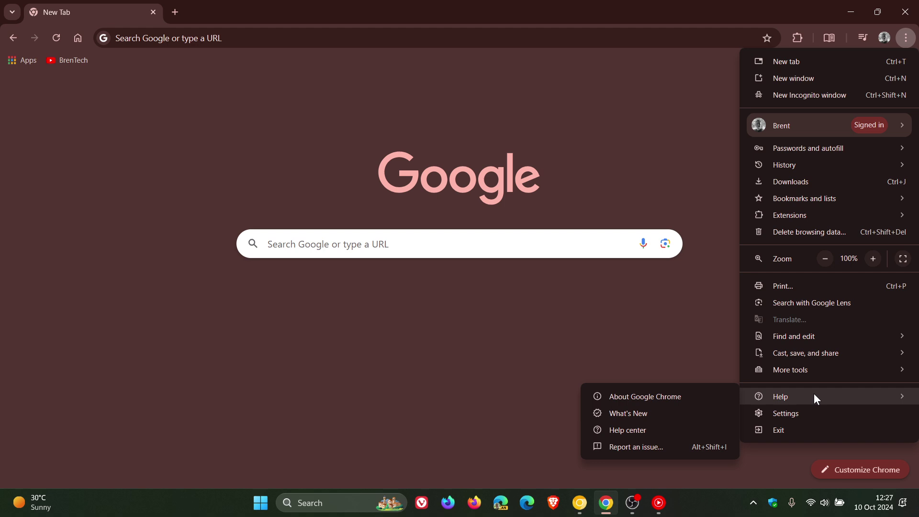
click(684, 398)
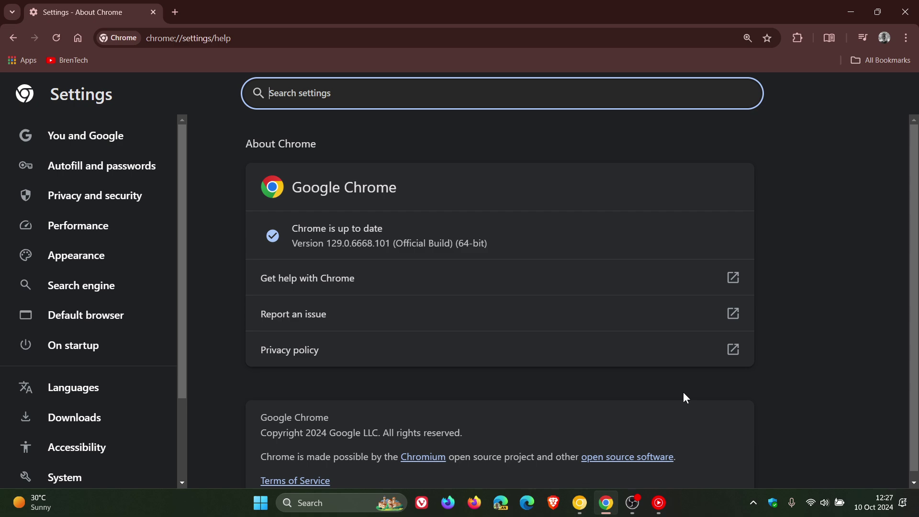
click(873, 502)
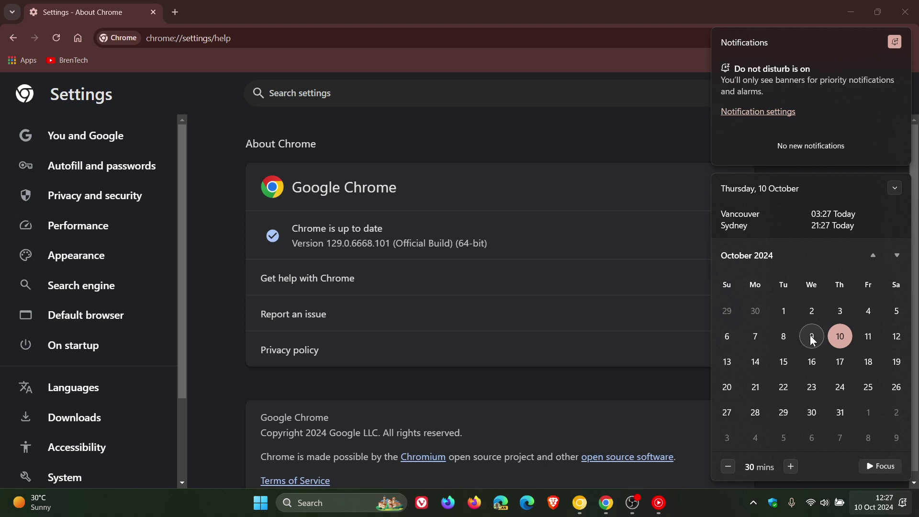
click(812, 364)
click(593, 194)
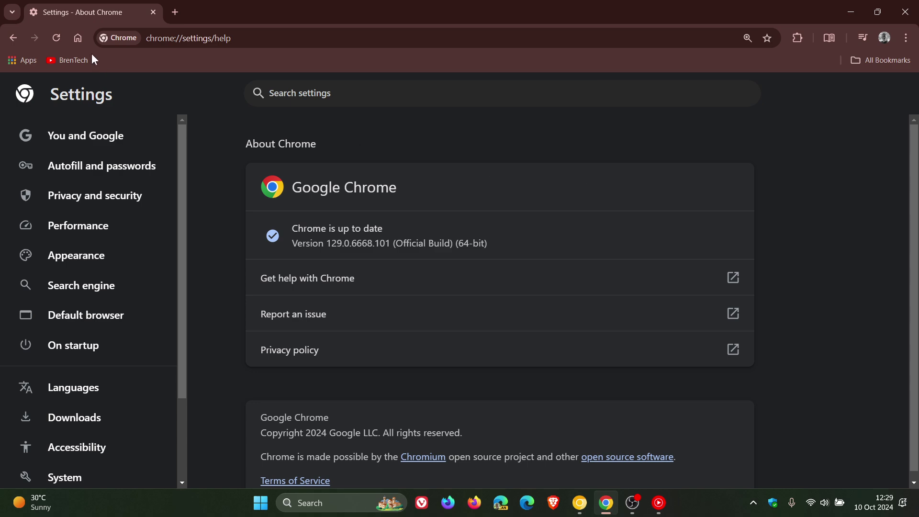
Return the tab to the New Tab page, then open and dismiss the tab search list
click(79, 38)
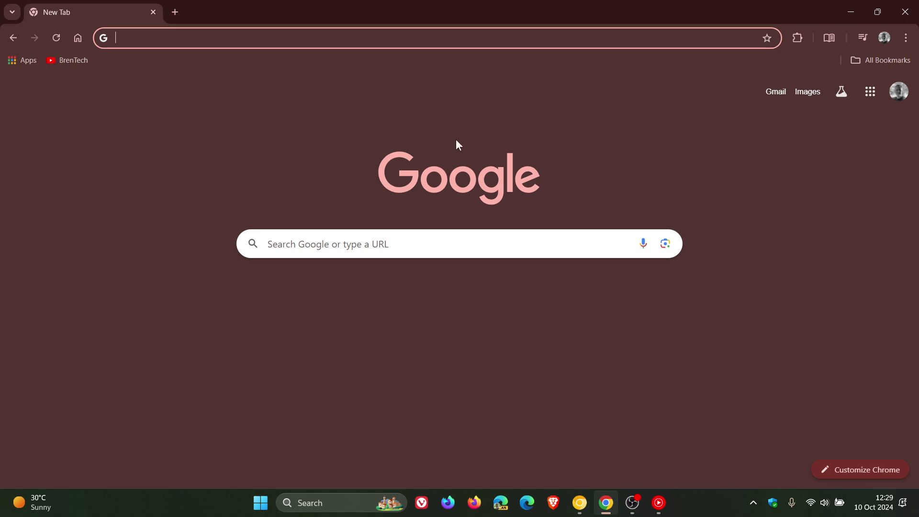
click(12, 18)
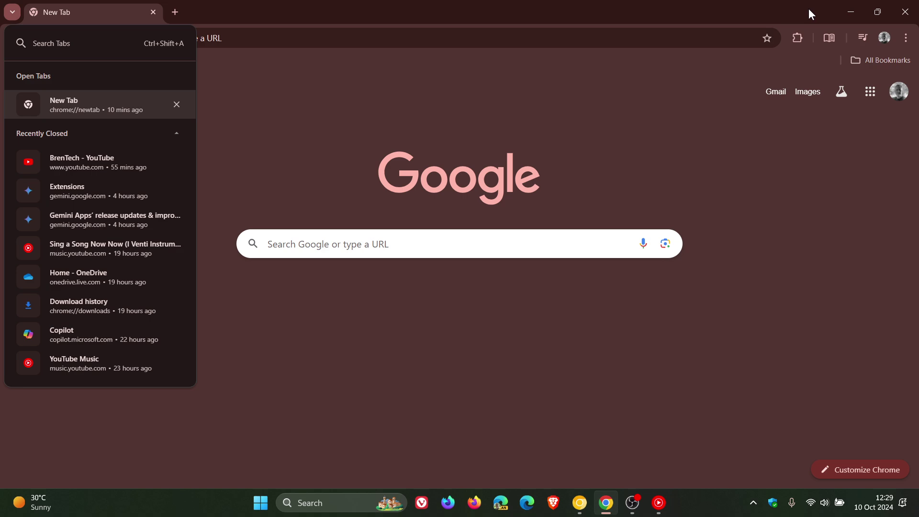
click(597, 148)
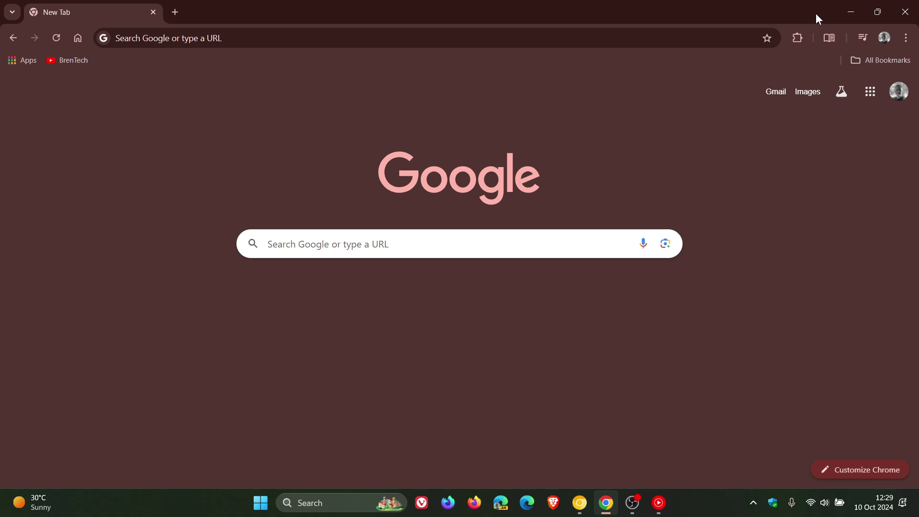
Reopen and dismiss the tab search list two more times
click(13, 13)
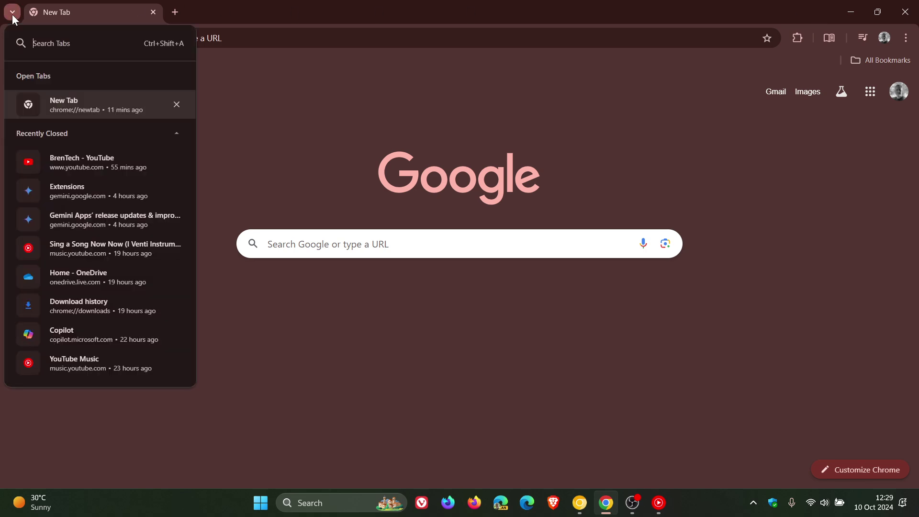
click(304, 129)
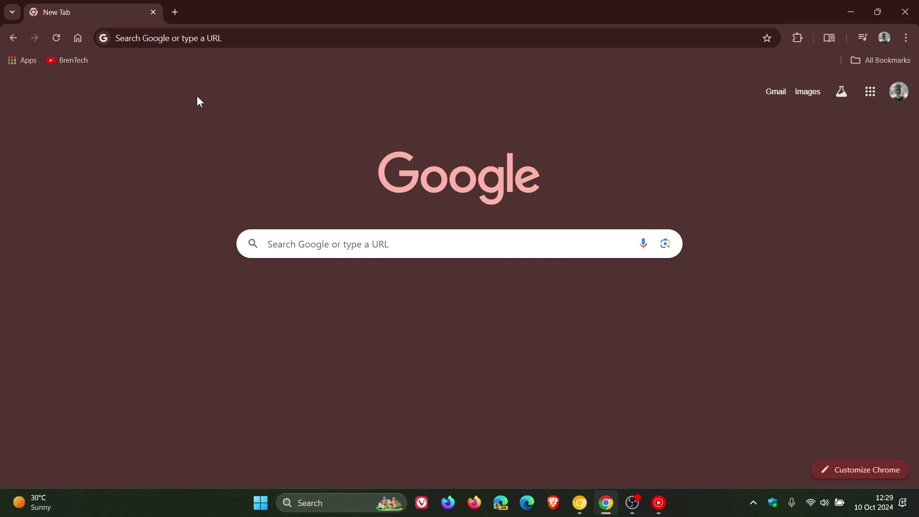
click(11, 14)
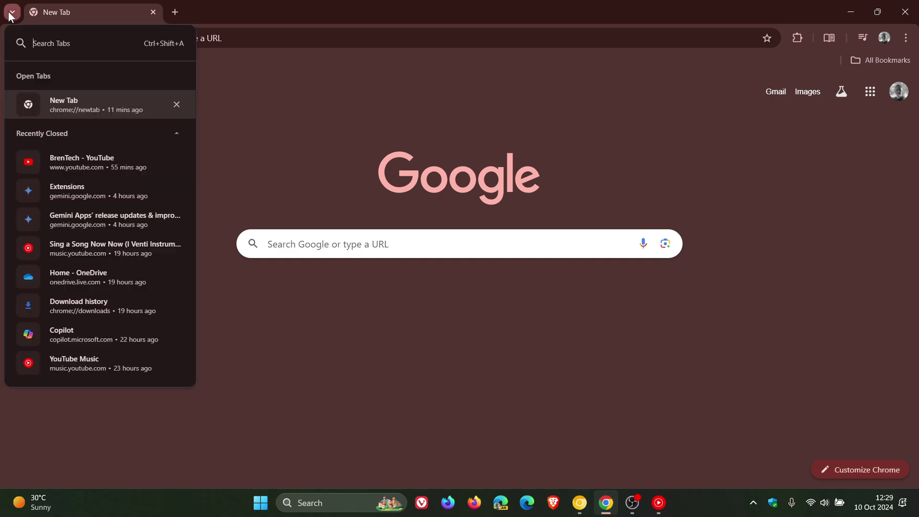
click(819, 12)
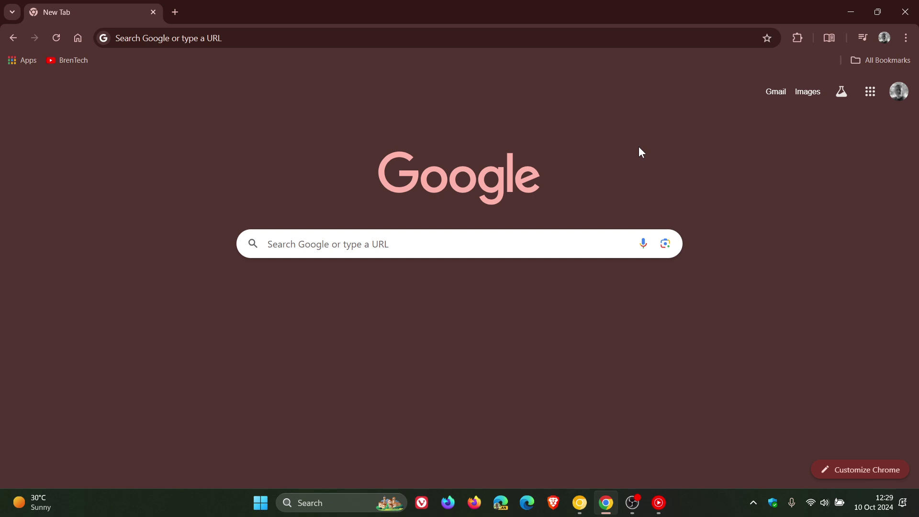
Open Chrome Settings and browse the Appearance section with the home button options
click(906, 38)
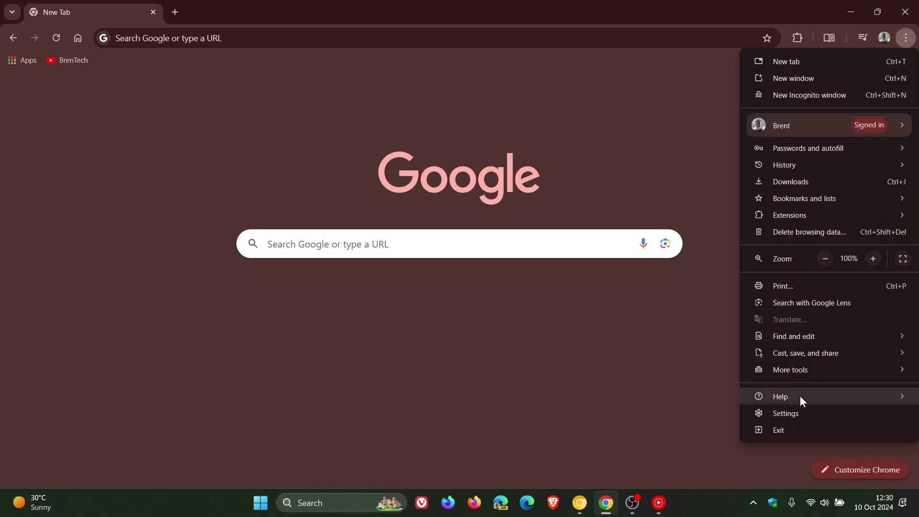
click(782, 413)
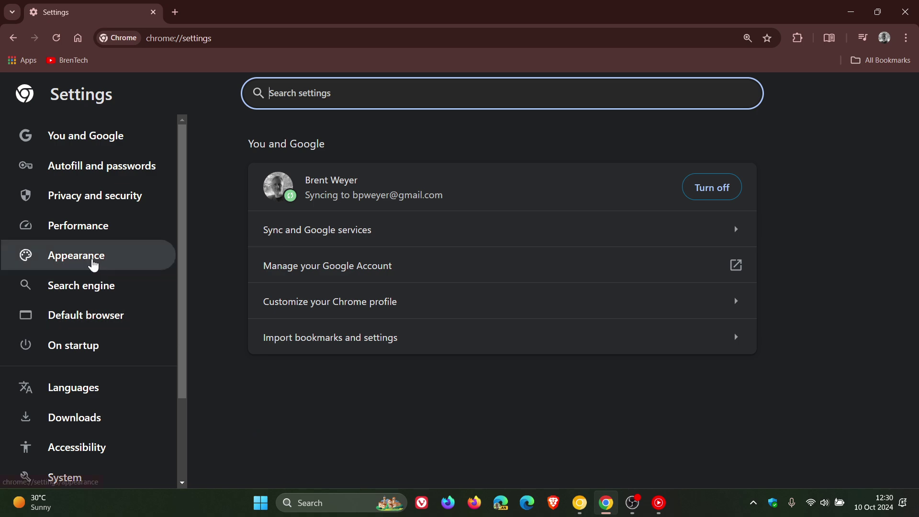
click(92, 262)
scroll(536, 277, down, 1)
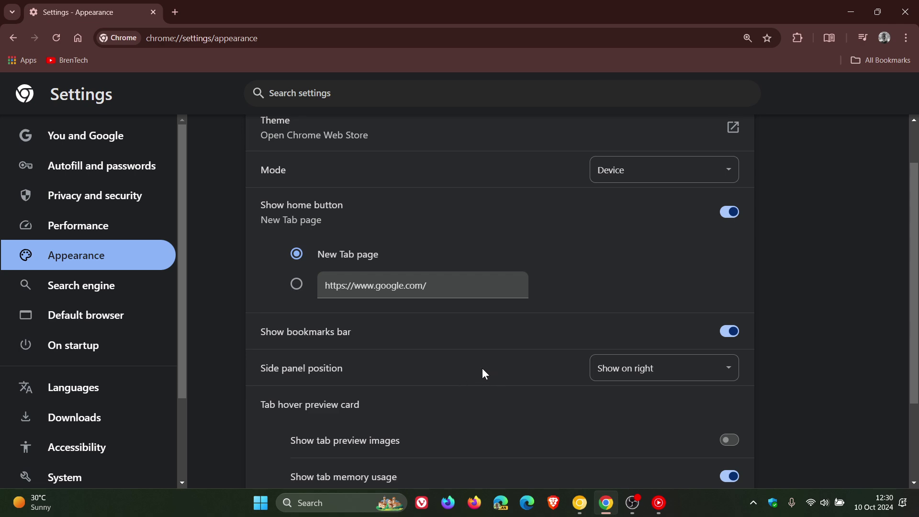
Open and dismiss tab search, then send the tab back to the New Tab page
click(11, 13)
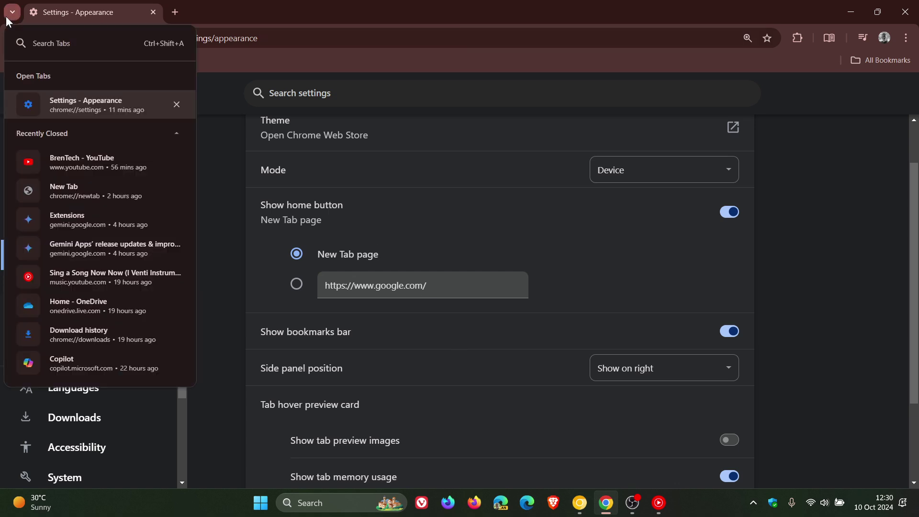
click(8, 18)
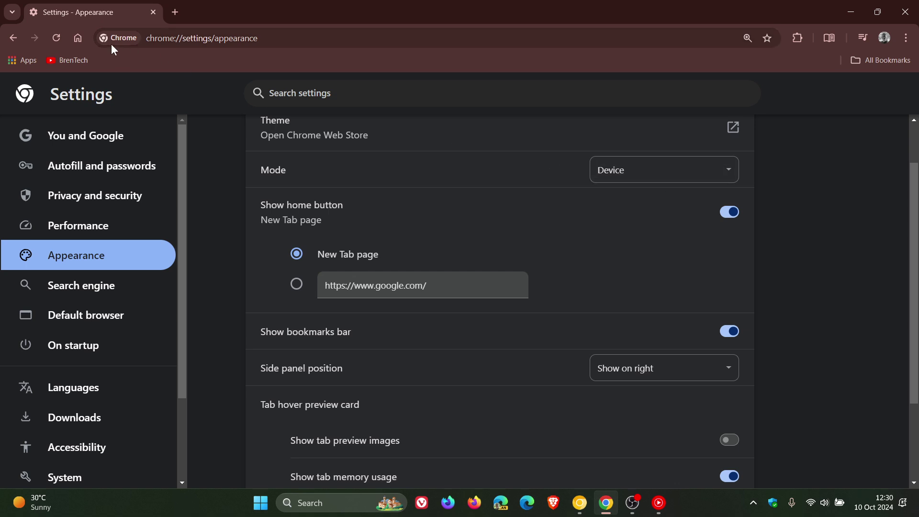
click(78, 38)
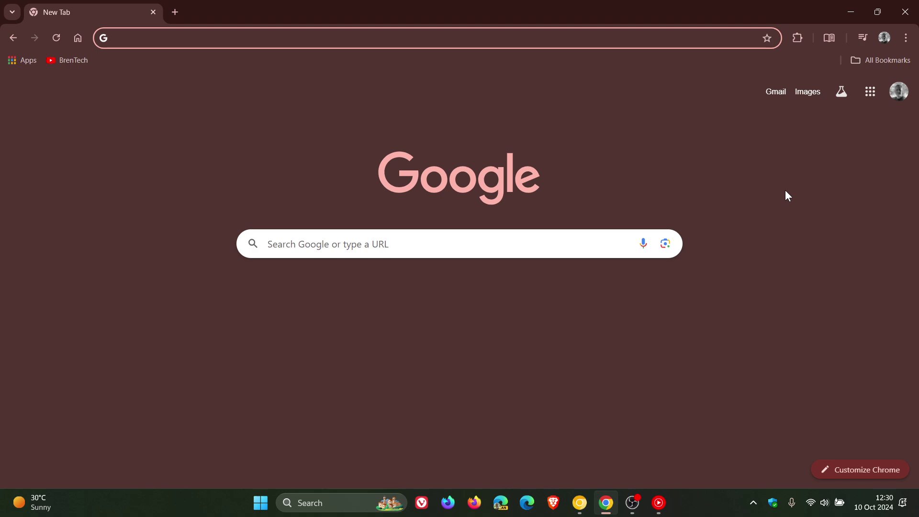
mouse_move(578, 510)
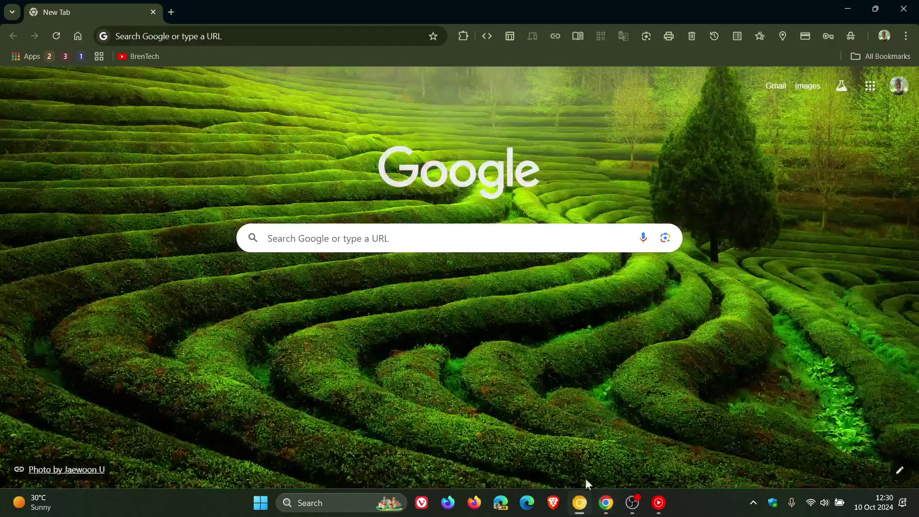
click(900, 470)
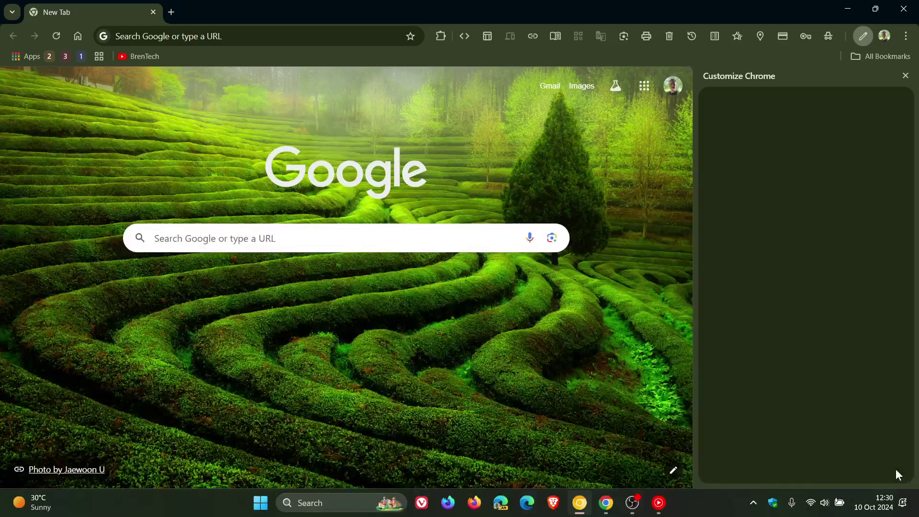
scroll(811, 389, down, 4)
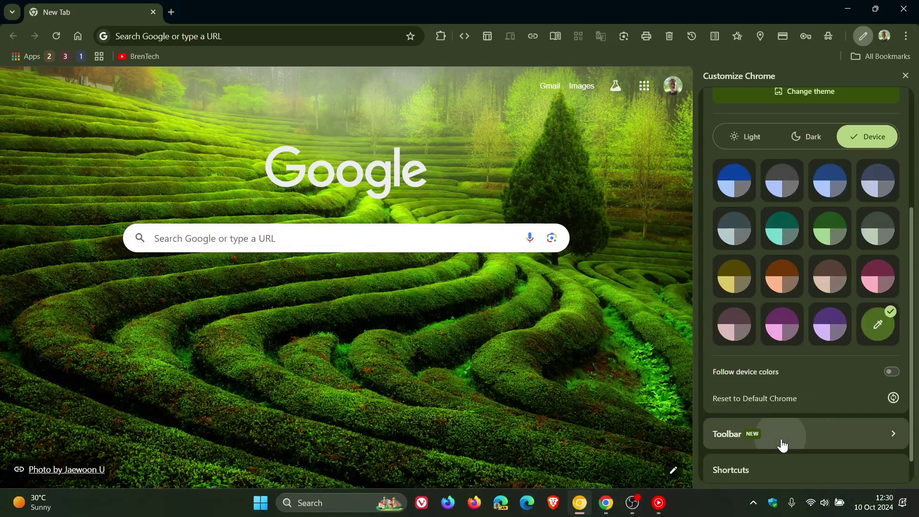
click(782, 441)
scroll(816, 342, down, 2)
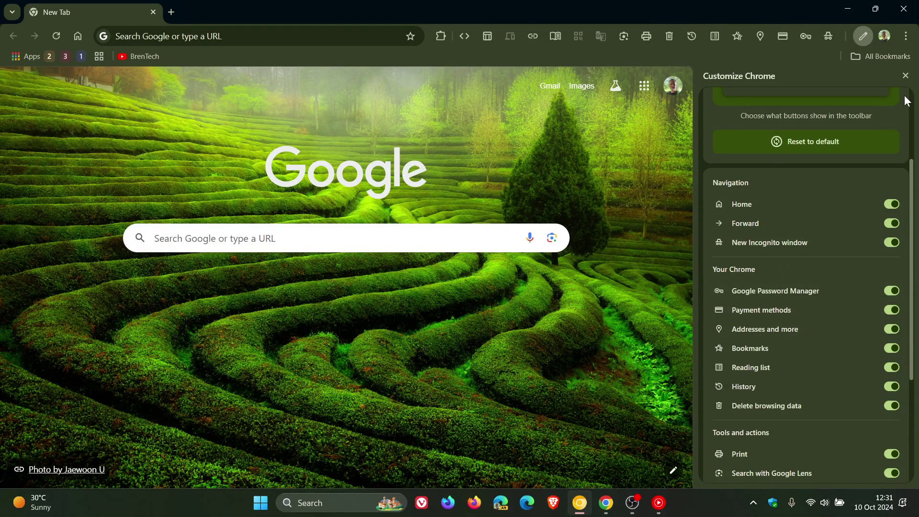
click(905, 75)
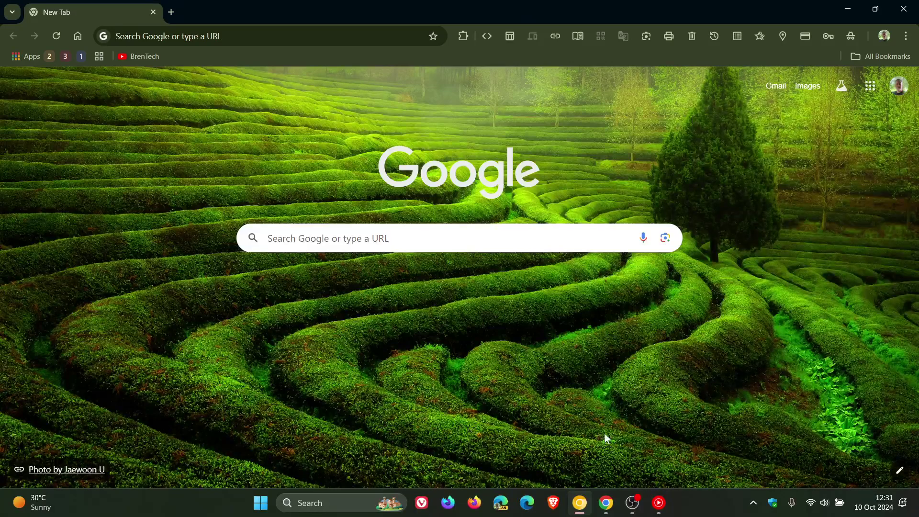
In the regular Chrome window, open chrome://flags via 'cf' and filter flags by 'tool'
click(606, 513)
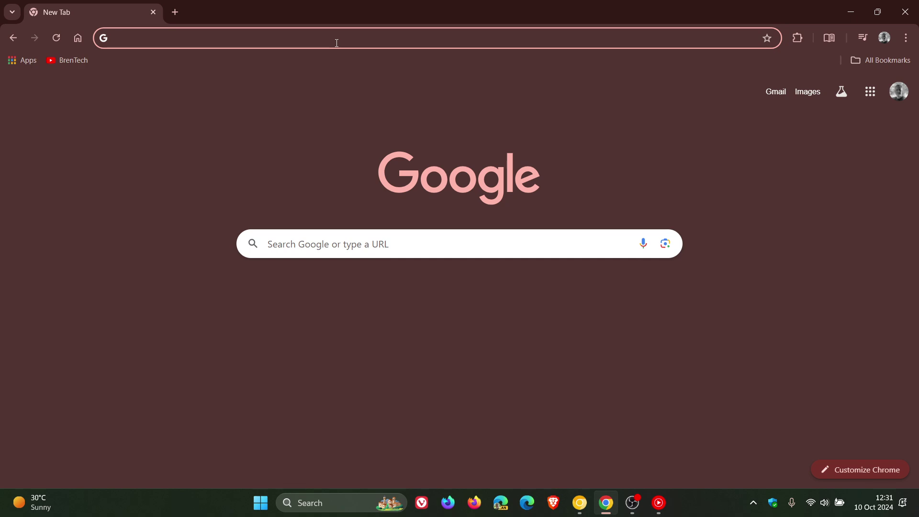
click(298, 39)
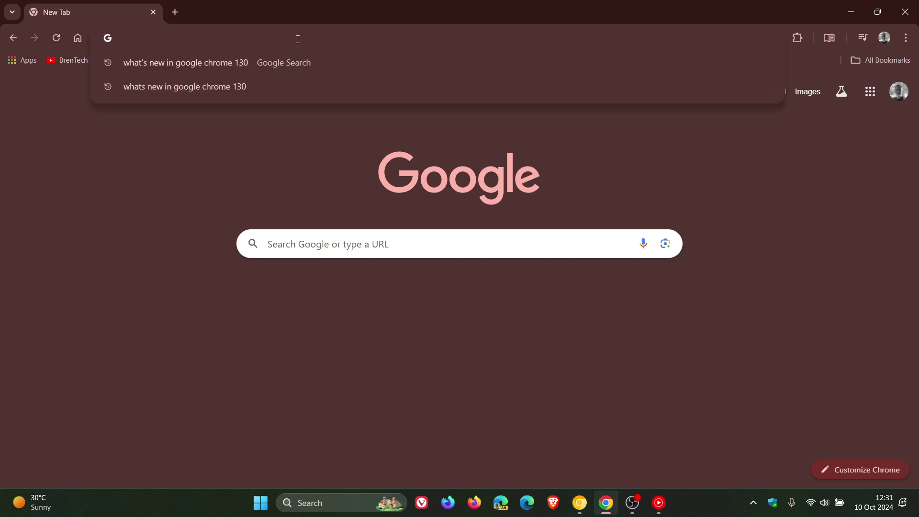
text(cf)
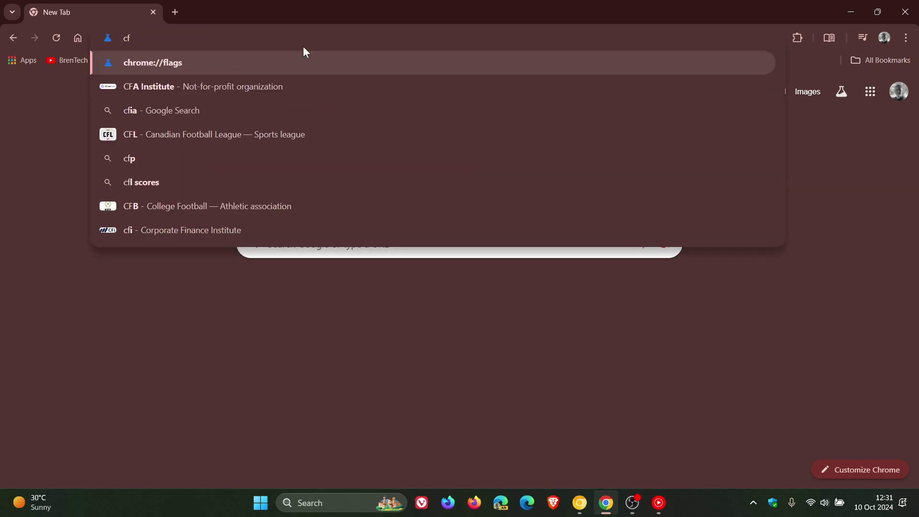
click(308, 59)
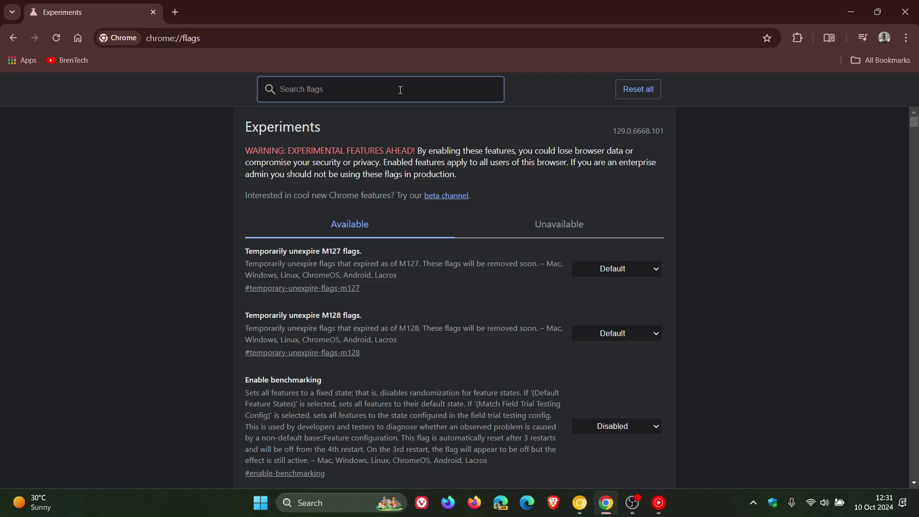
text(tool)
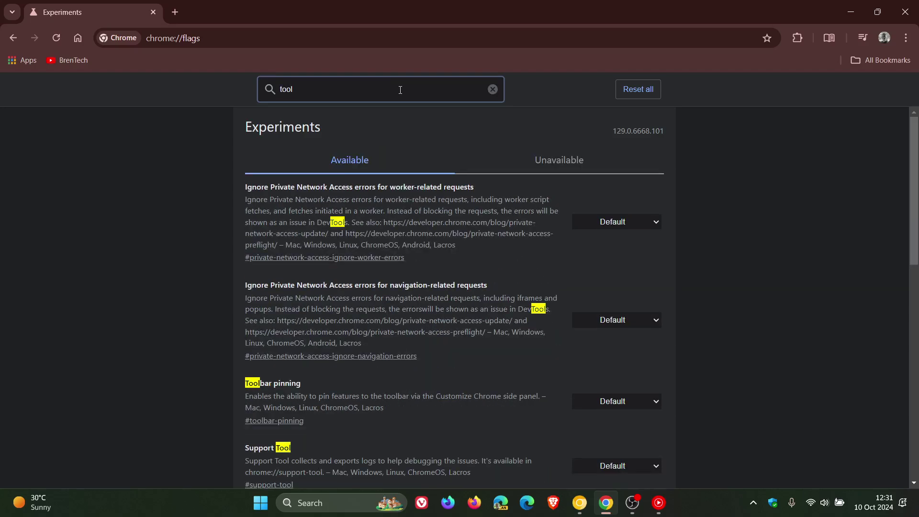
scroll(787, 287, down, 1)
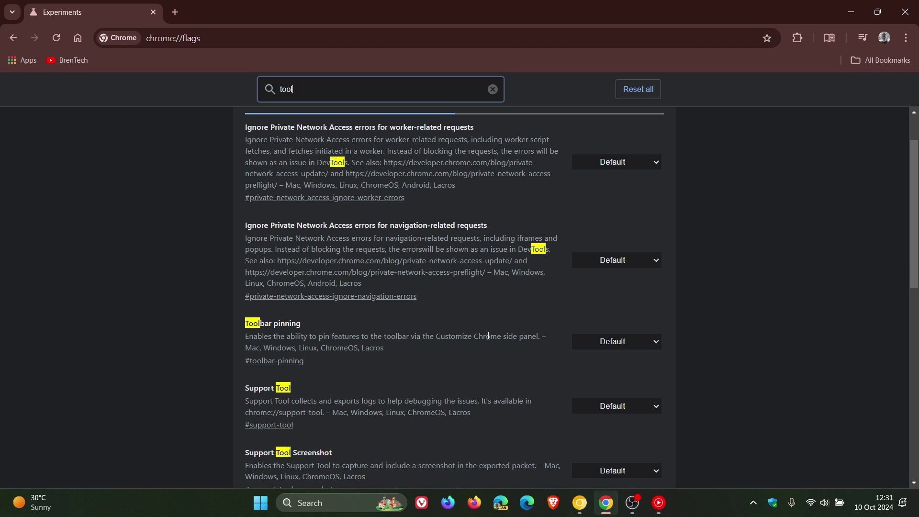
Leave chrome://flags for the Google New Tab page using the Home button
click(77, 38)
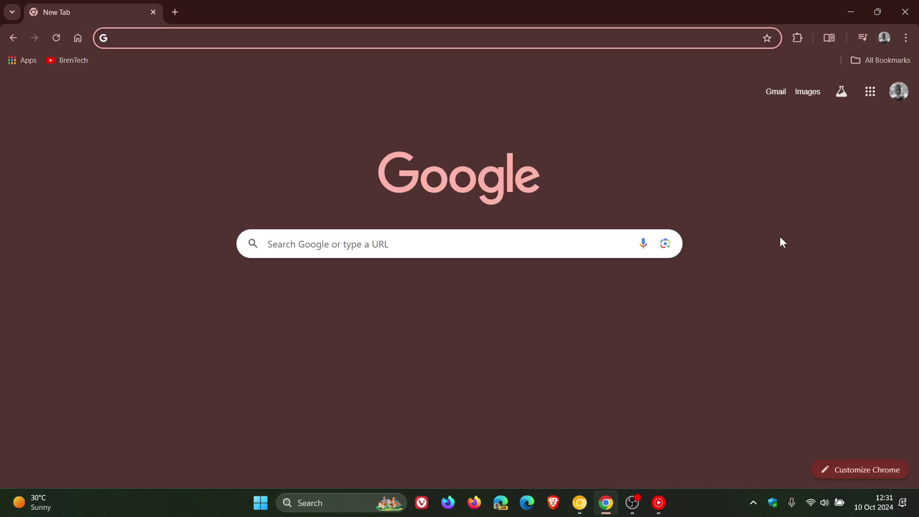